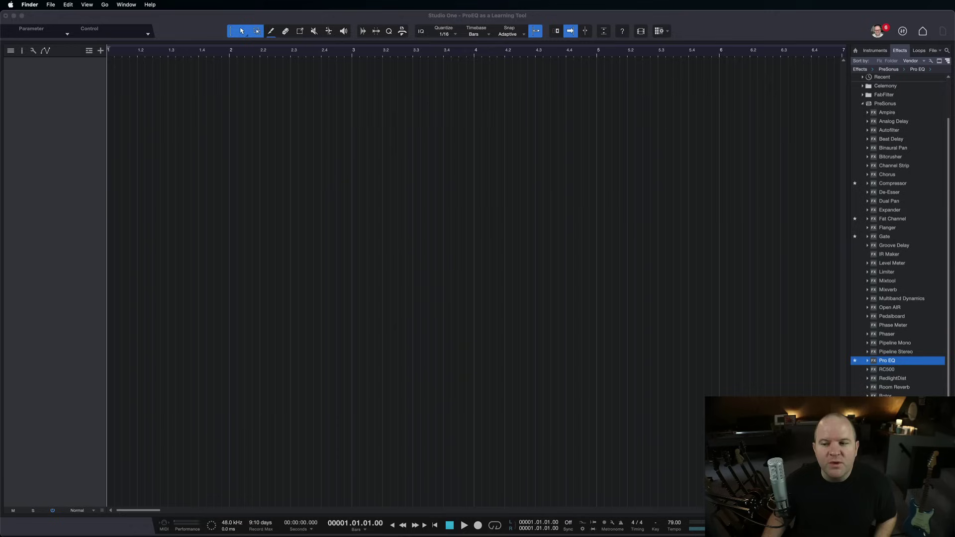
- Import the song as a new stereo track, make track 1 taller, and zoom out to fit the waveform
left_click_drag(577, 5, 115, 75)
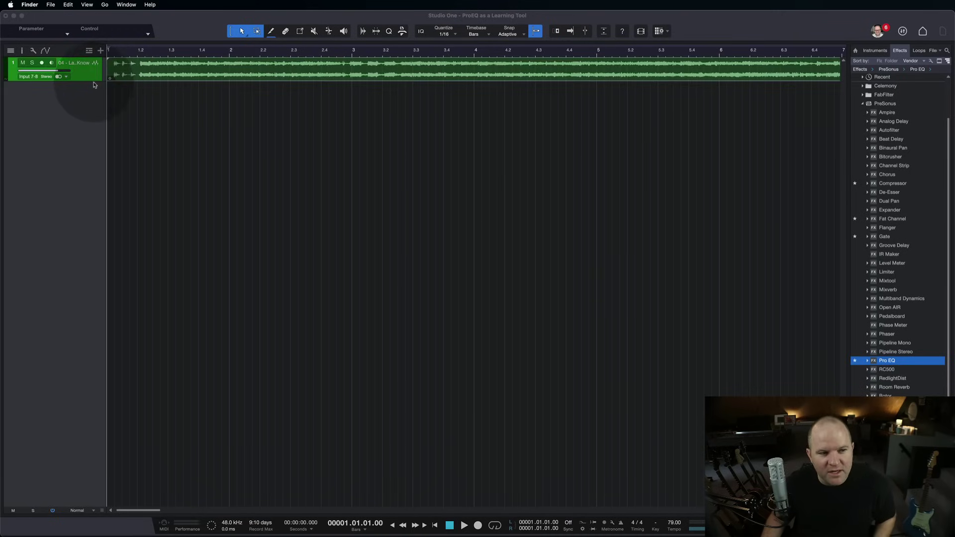
left_click(94, 82)
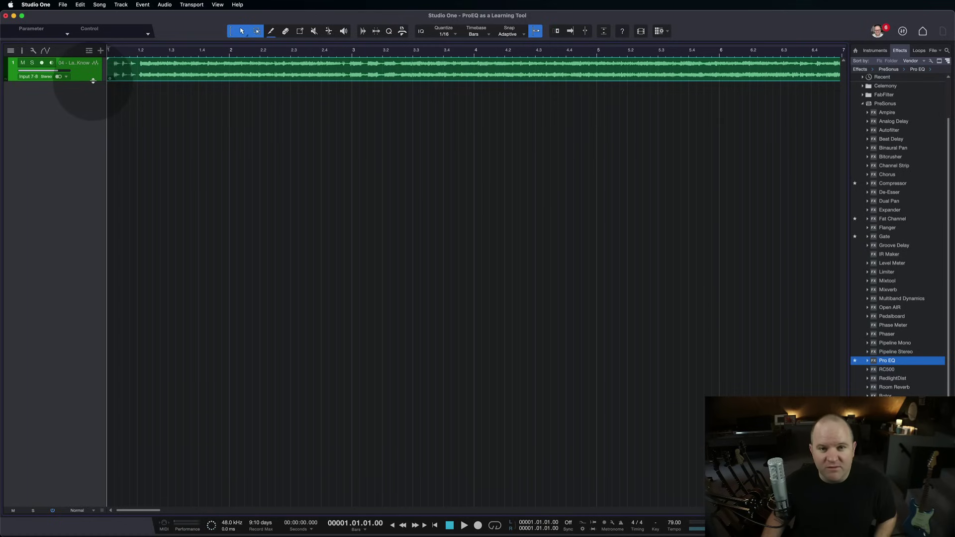
left_click_drag(93, 81, 106, 256)
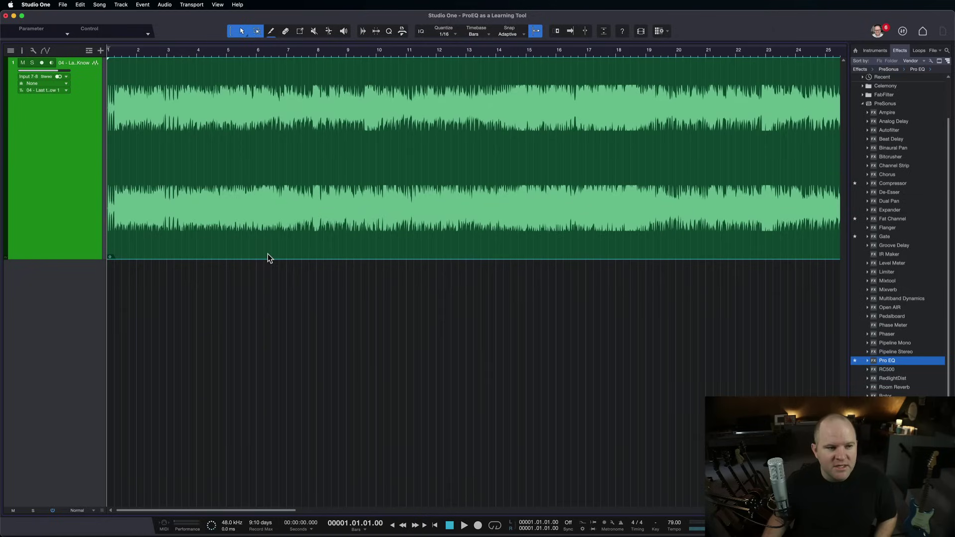
key("w")
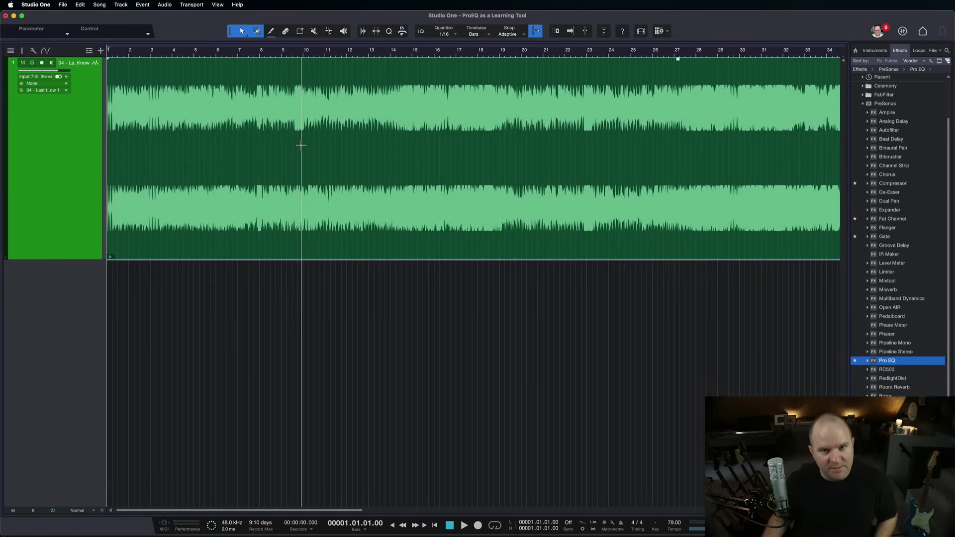
left_click(301, 145)
- Insert Pro EQ on the song's audio event and move its editor window left beside the waveform
left_click_drag(881, 362, 272, 137)
left_click(695, 80)
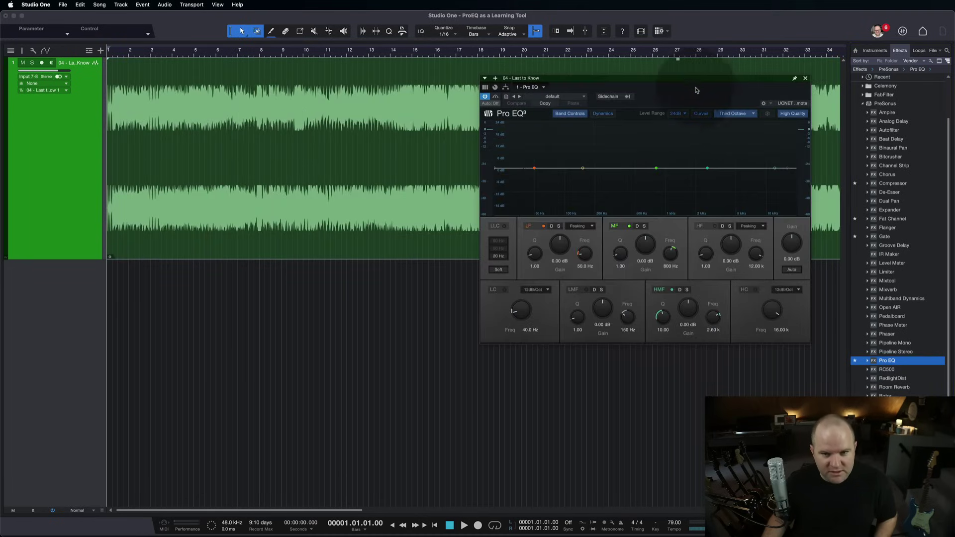
left_click_drag(677, 79, 375, 66)
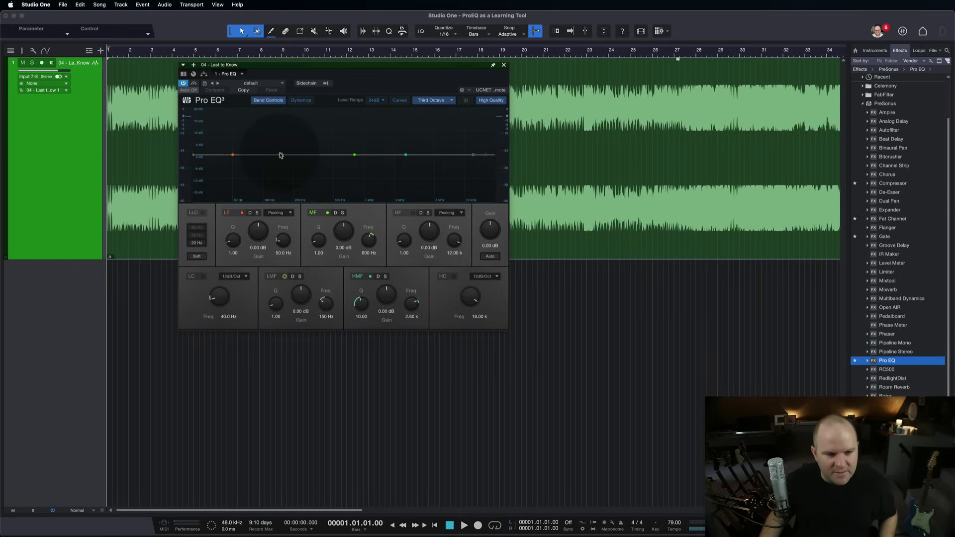
- Boost the LMF band with Auto gain on, sweeping it during playback to 10.31 dB near 10.21 kHz
left_click_drag(282, 157, 283, 133)
left_click(490, 256)
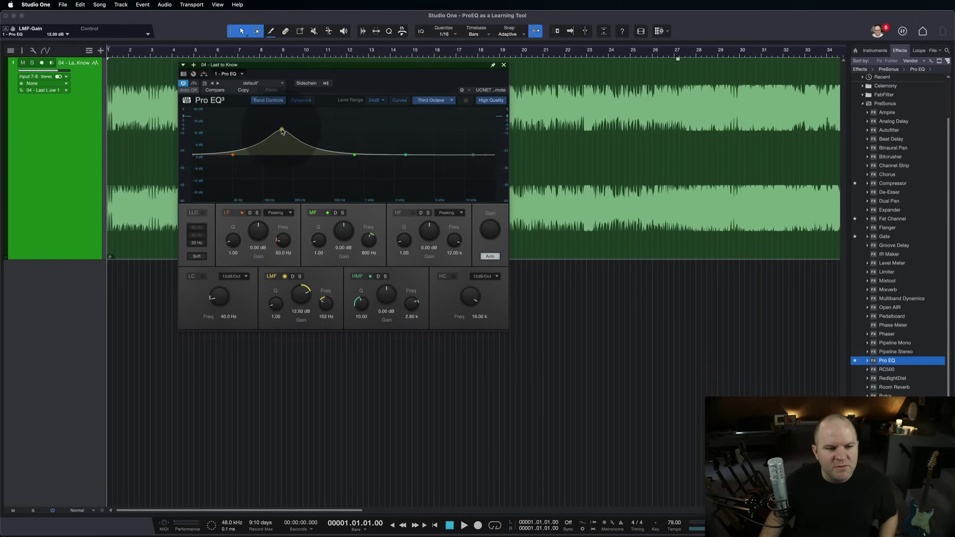
left_click_drag(282, 131, 260, 149)
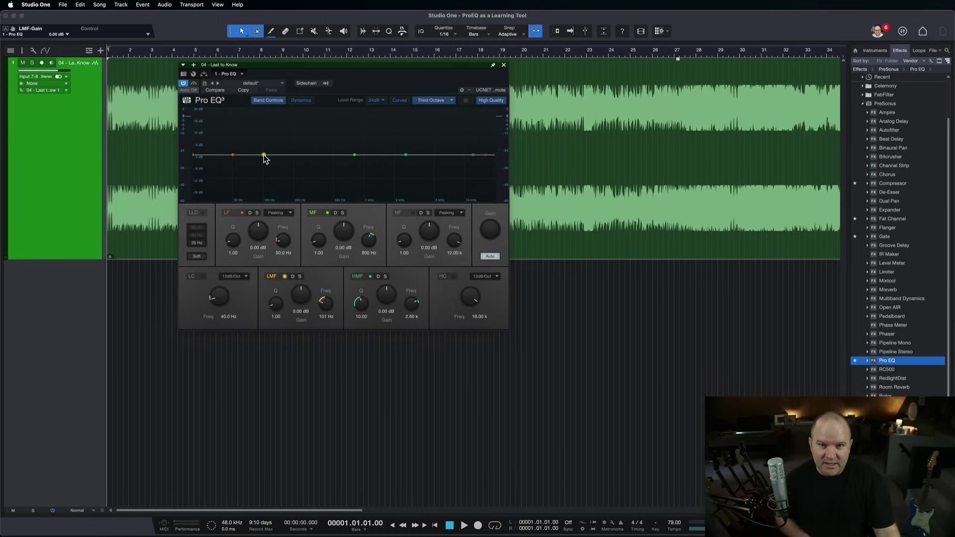
key("space")
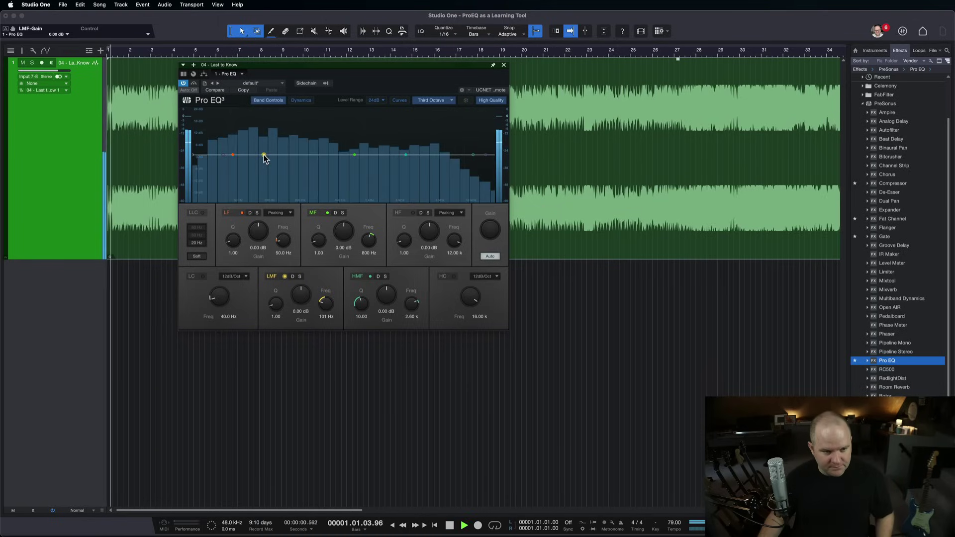
left_click_drag(263, 156, 466, 136)
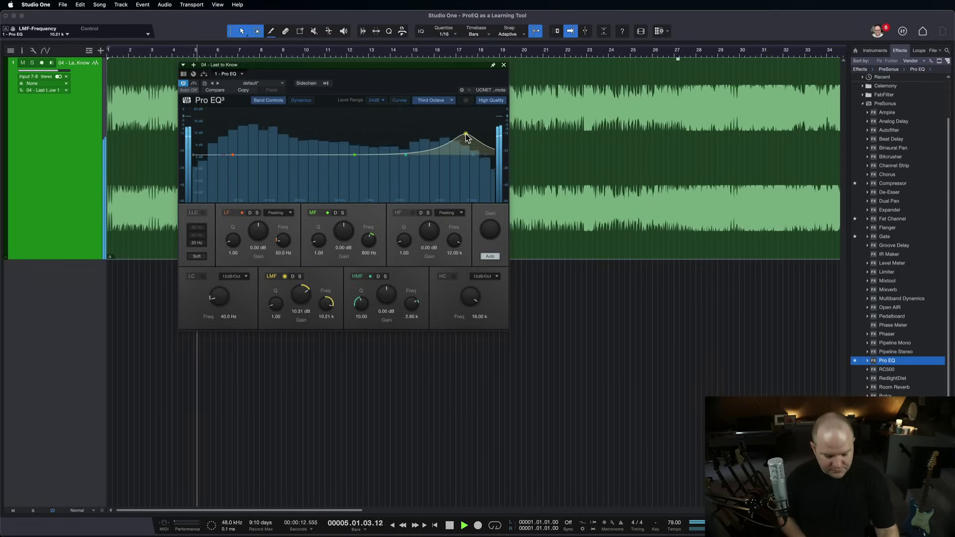
key("space")
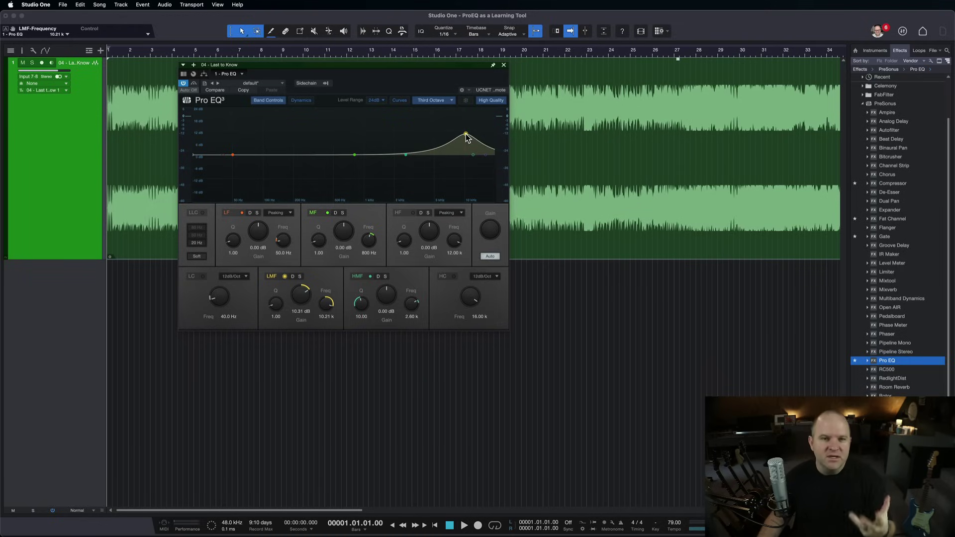
- Load Pro EQ's 'default' preset, resetting the LMF band to 0.00 dB at 150 Hz
left_click(281, 84)
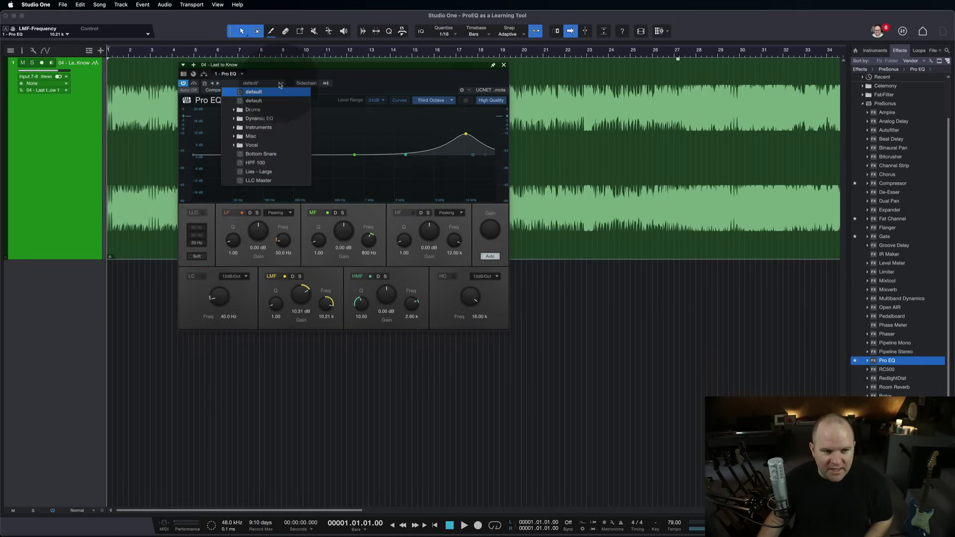
left_click(270, 94)
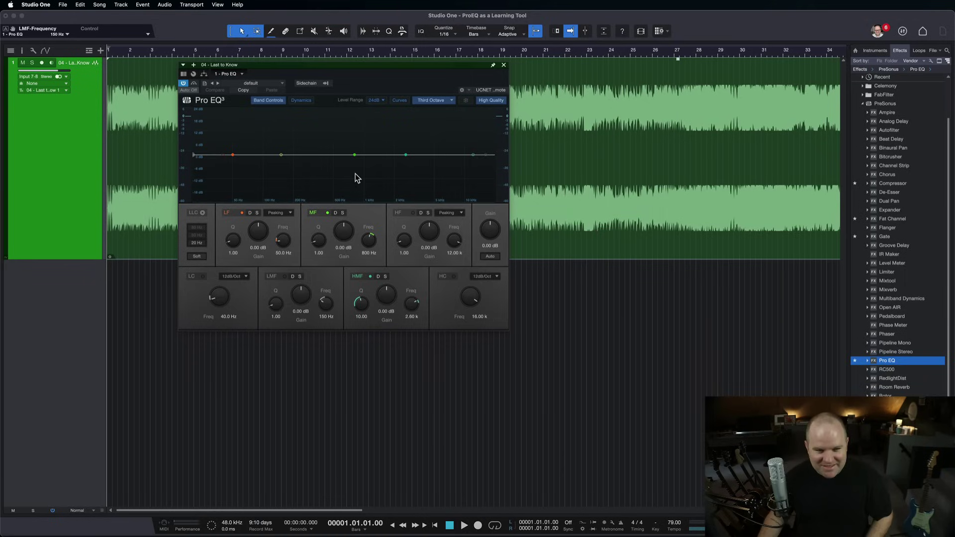
- Duplicate the song onto a second track, invert channel 2's polarity, and copy Pro EQ onto it
left_click(504, 65)
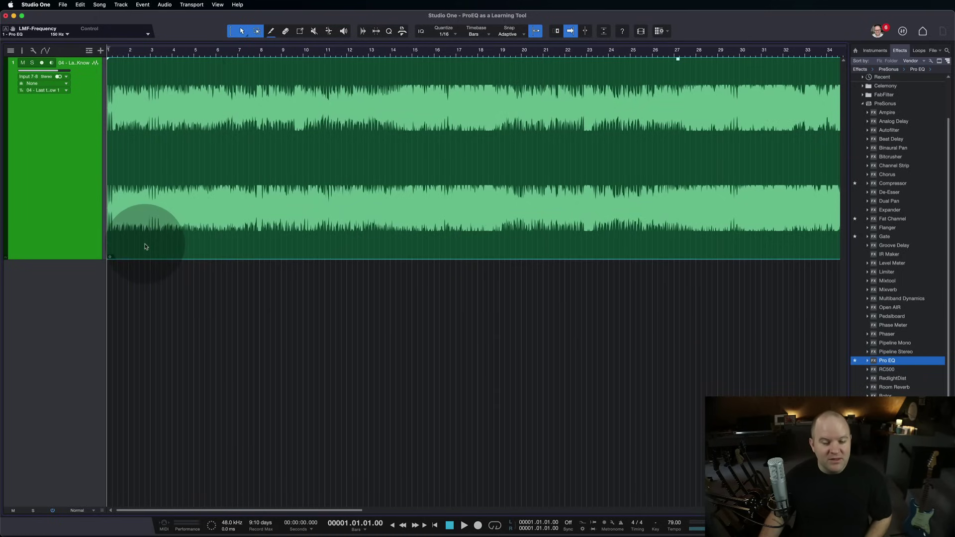
left_click_drag(145, 245, 135, 300)
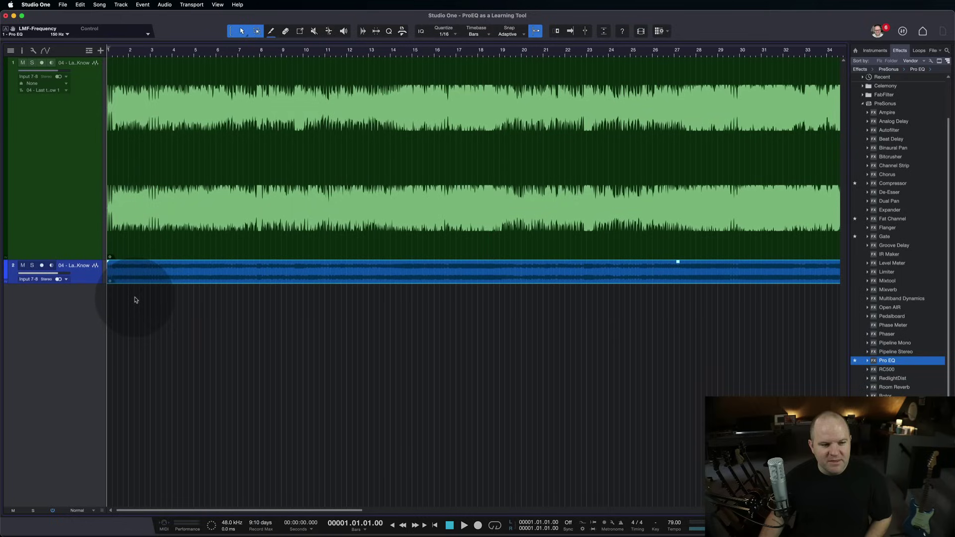
key("F3")
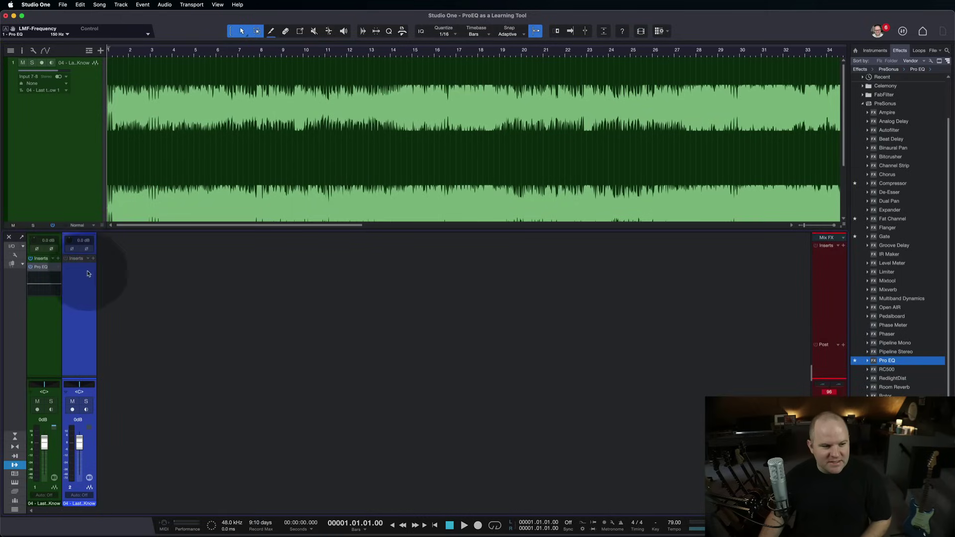
left_click(86, 249)
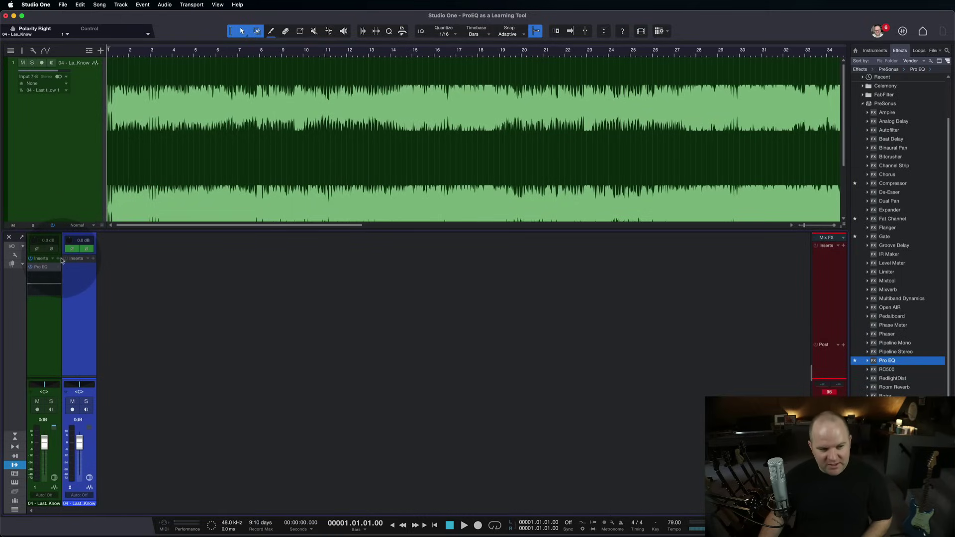
left_click_drag(46, 271, 76, 267)
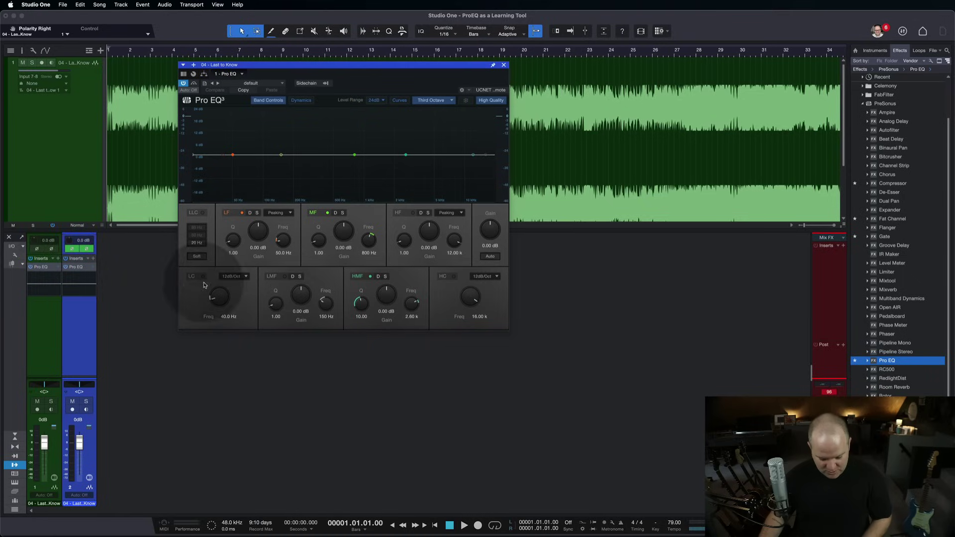
left_click(505, 65)
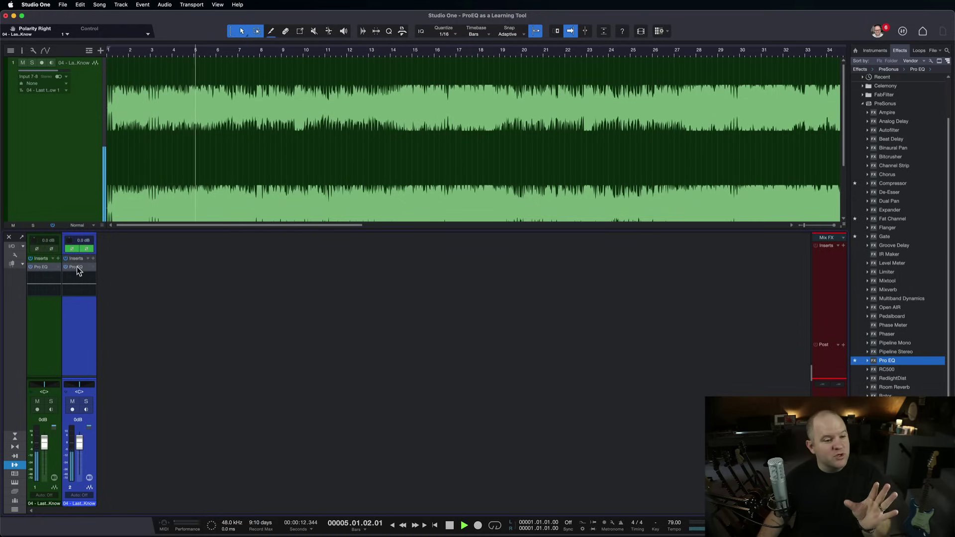
- Boost channel 2's Pro EQ mid band to 11.11 dB at 414 Hz, stop playback, and close the editor
left_click(77, 266)
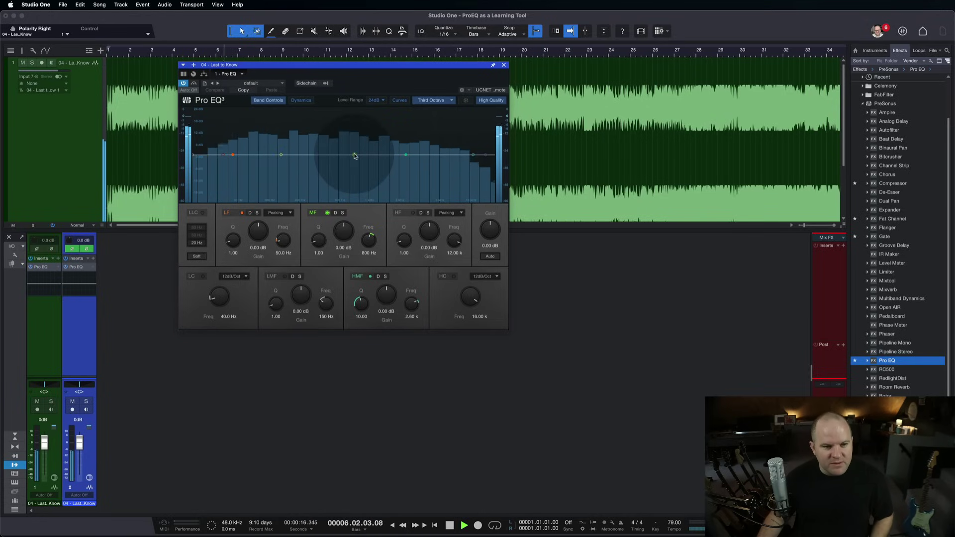
left_click_drag(354, 157, 325, 132)
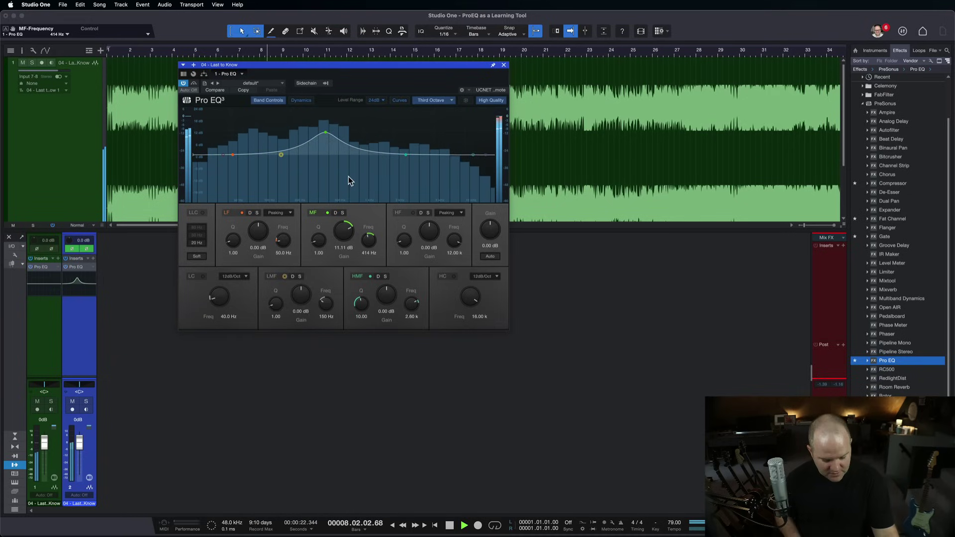
key("space")
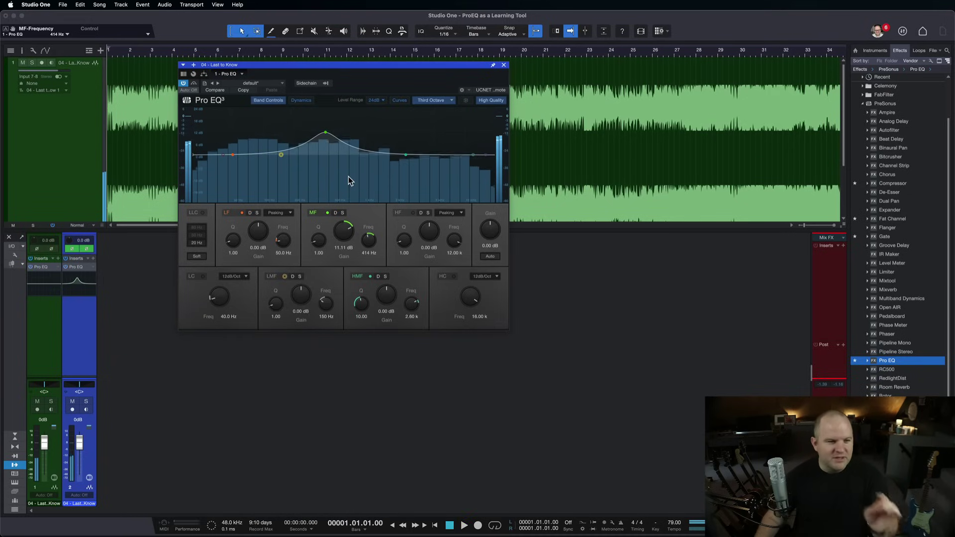
left_click(503, 65)
- Delete the duplicate second track, leaving track 1 selected
key("F3")
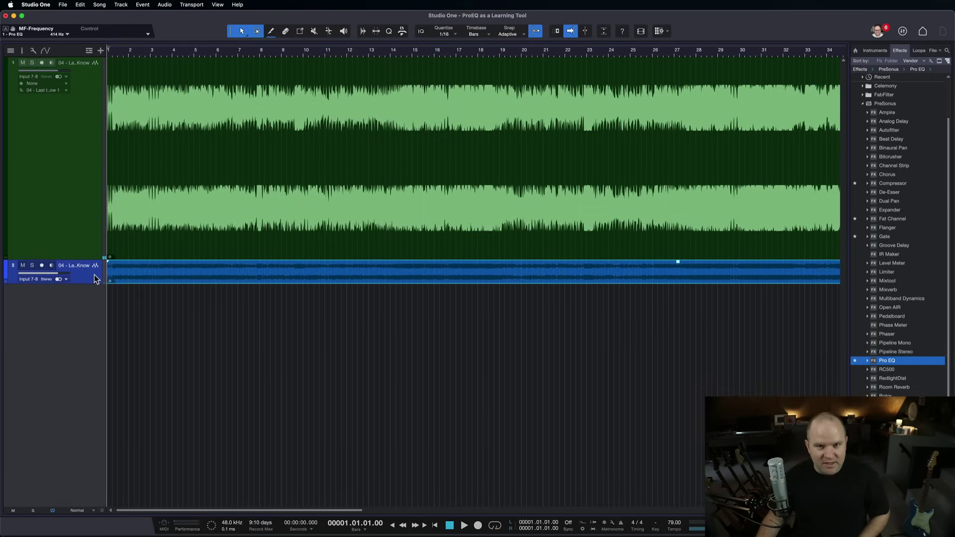
key("Delete")
left_click(100, 222)
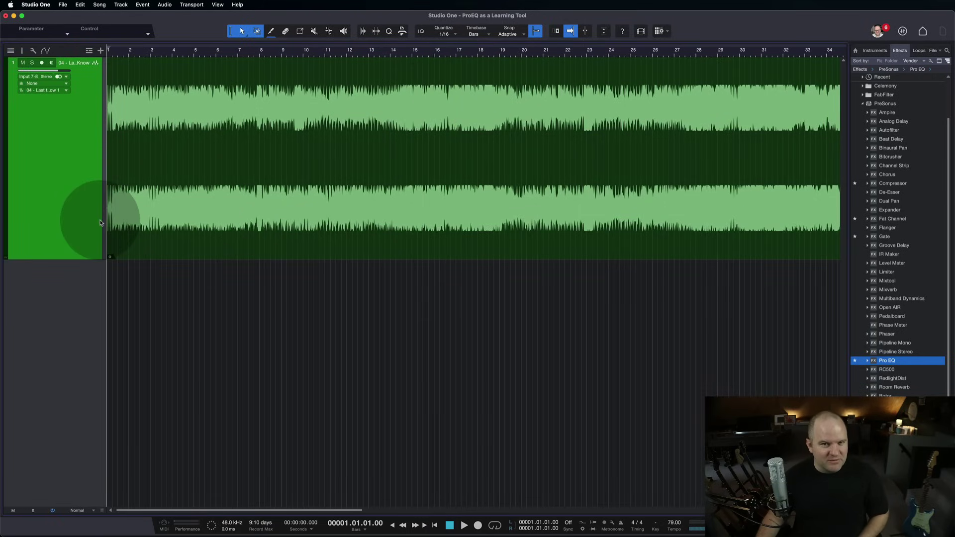
- Boost track 1's Pro EQ mid band to 10.71 dB at 687 Hz
key("F3")
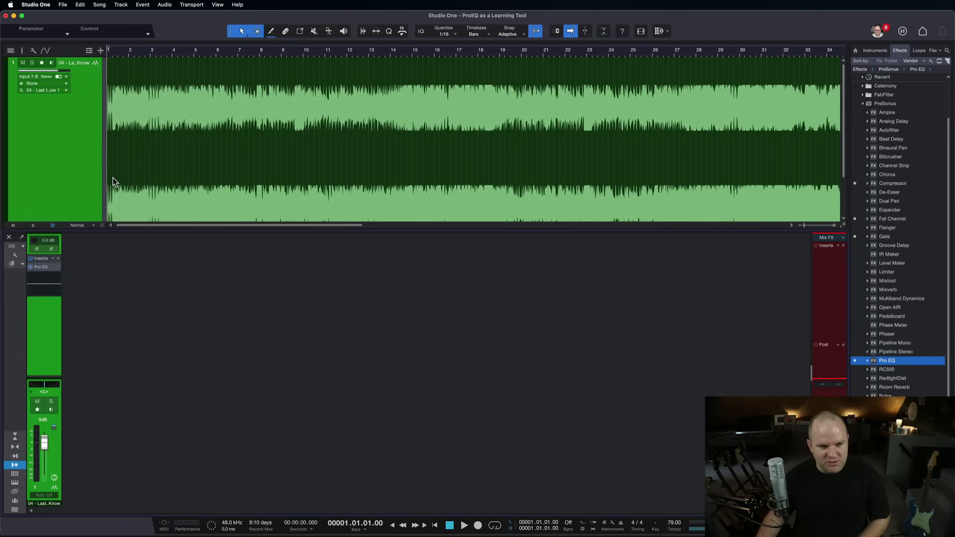
mouse_move(113, 182)
left_mouse_down()
mouse_move(63, 213)
mouse_move(57, 255)
left_mouse_up()
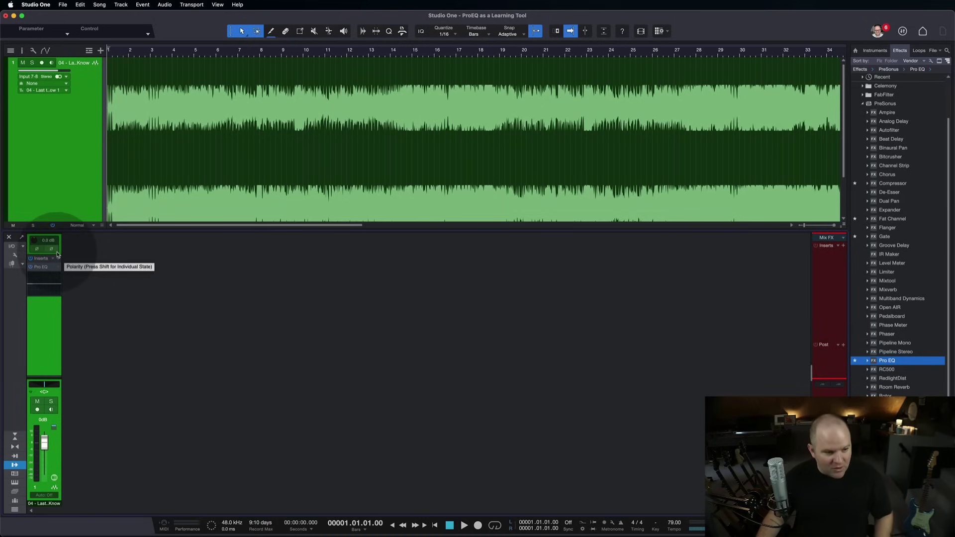
double_click(41, 267)
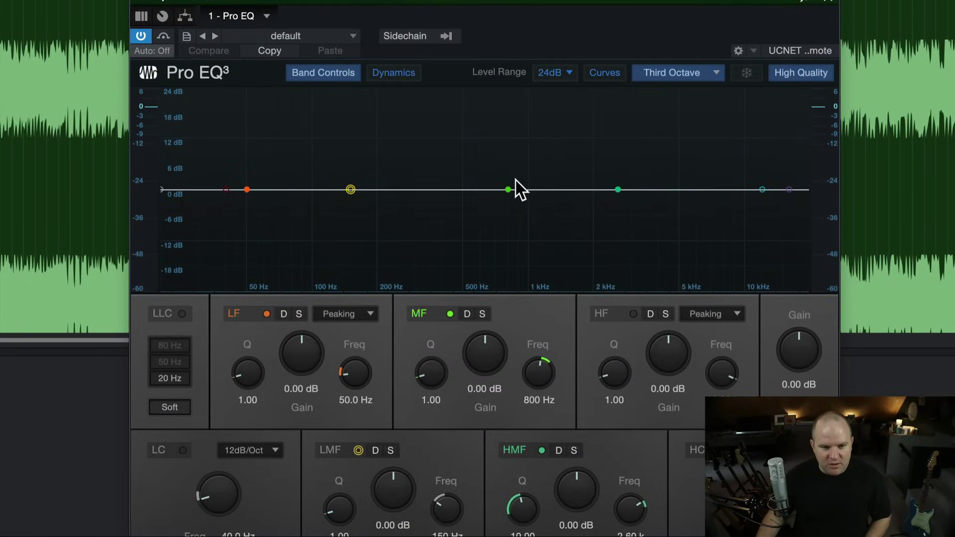
left_click_drag(508, 189, 493, 144)
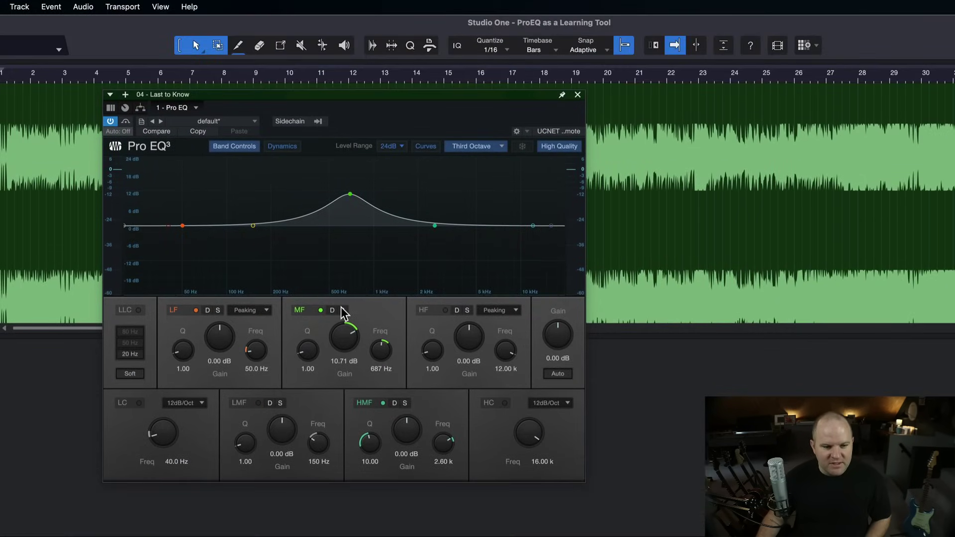
- Solo the Pro EQ mid band, set its Q to 2.94, and sweep it to 5.61 kHz during playback
left_click(343, 310)
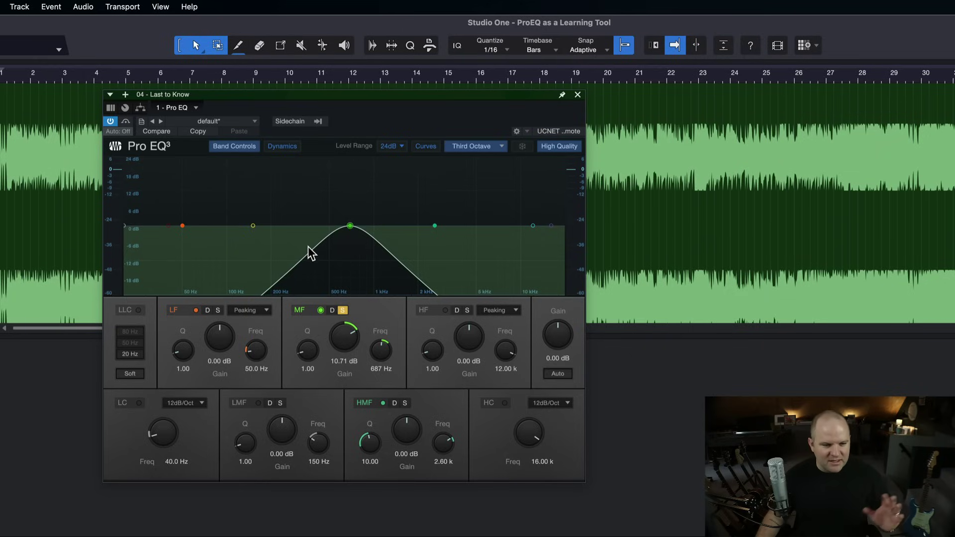
left_click_drag(314, 352, 312, 334)
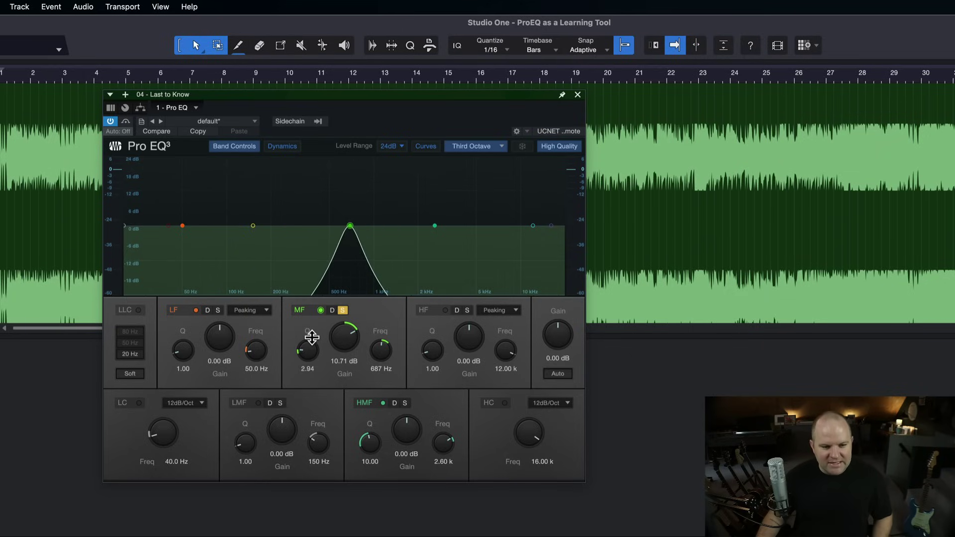
mouse_move(350, 227)
left_mouse_down()
mouse_move(220, 228)
mouse_move(355, 227)
left_mouse_up()
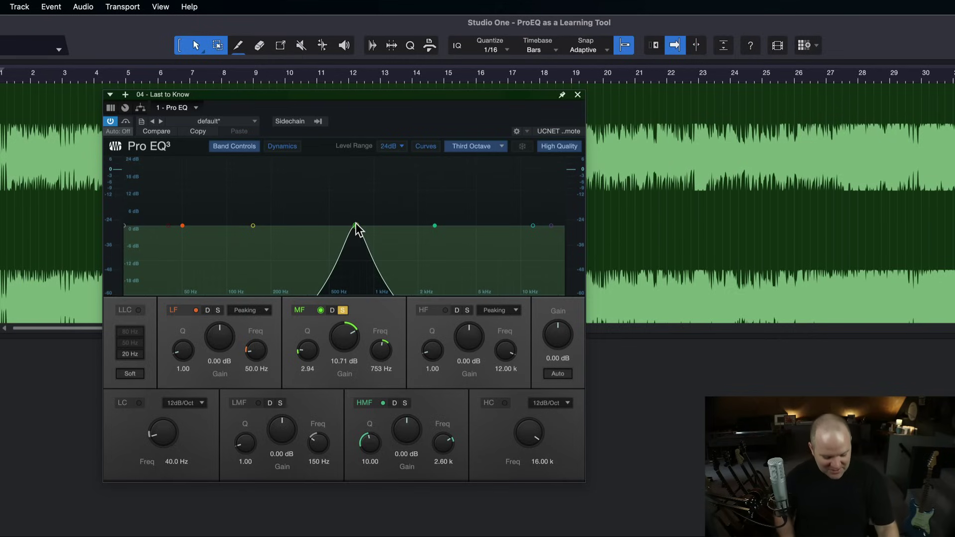
key("space")
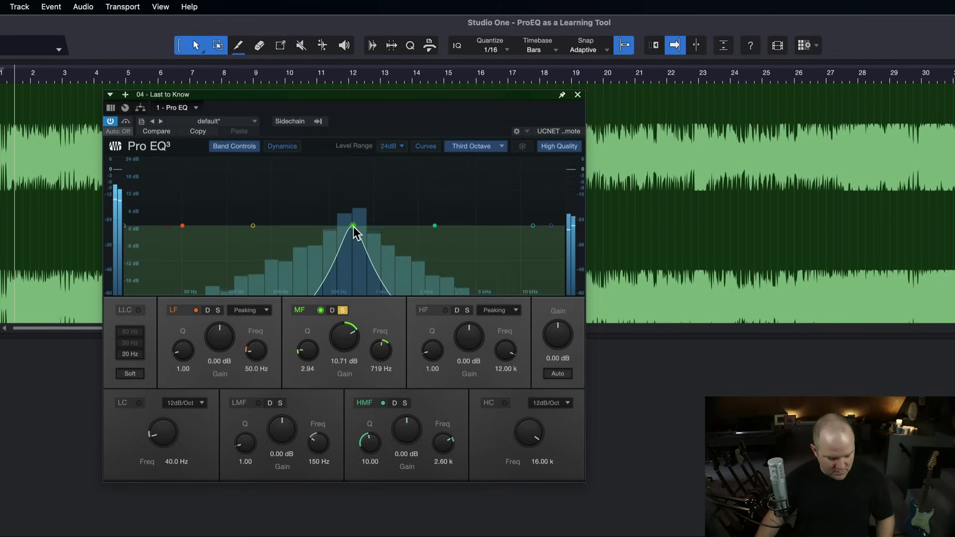
left_click_drag(356, 227, 483, 227)
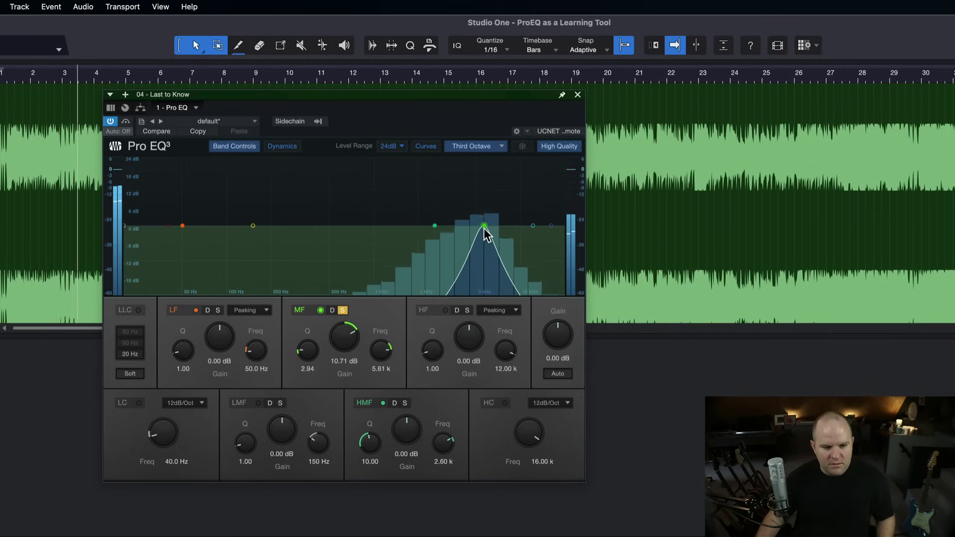
- Sweep the soloed MF node left until MF Freq reads 215 Hz, keeping the 10.71 dB boost
left_click_drag(485, 228, 275, 221)
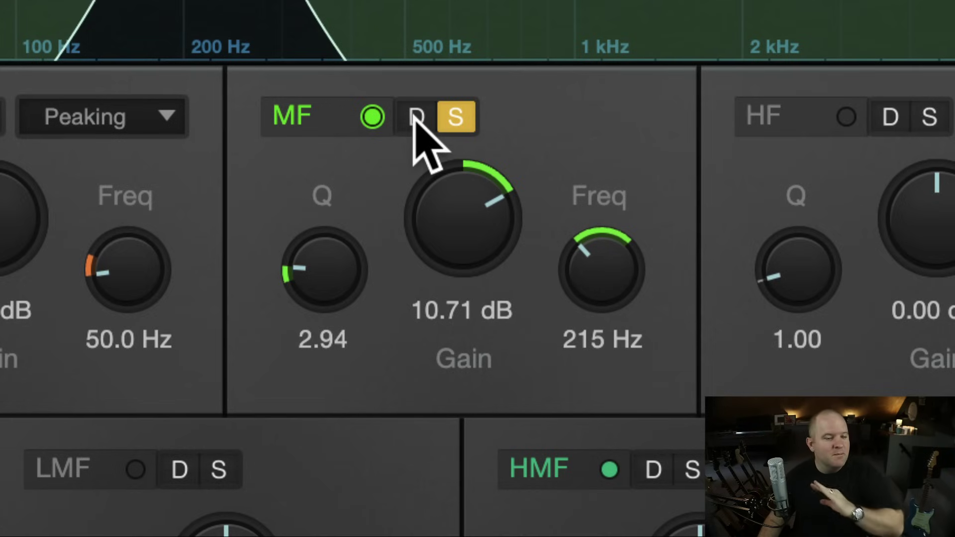
- Toggle the mid band solo off and back on, set its Q to 2.55, and center it at 338 Hz
left_click(453, 118)
left_click(455, 118)
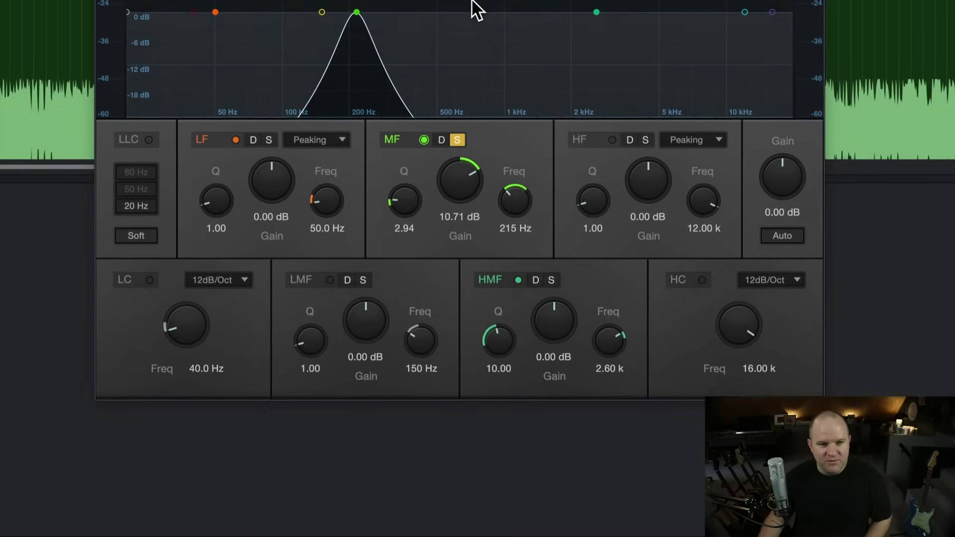
left_click_drag(403, 201, 398, 224)
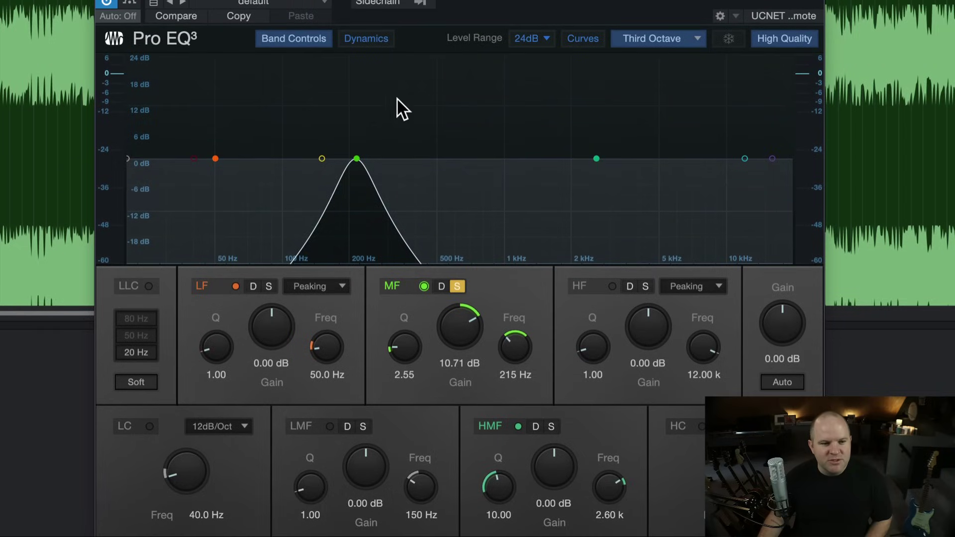
left_click_drag(356, 159, 400, 158)
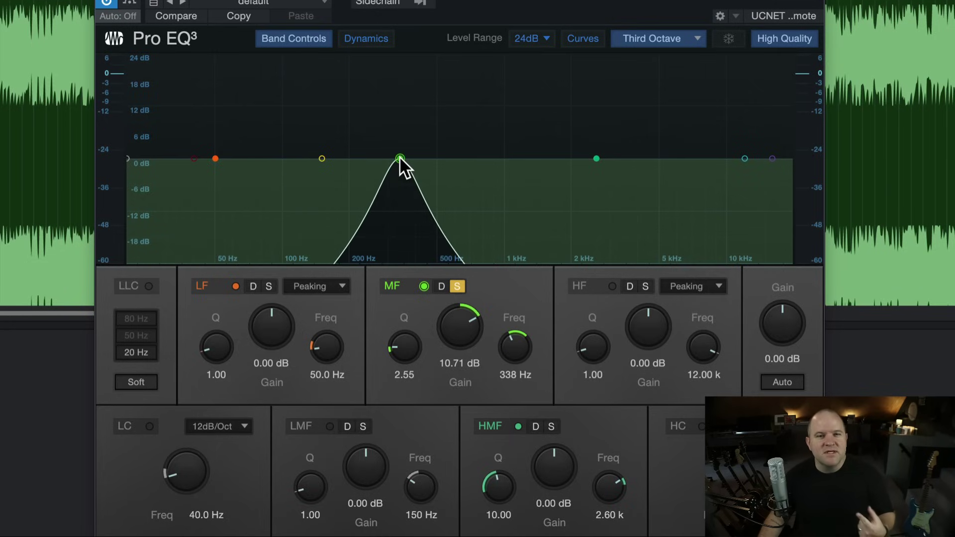